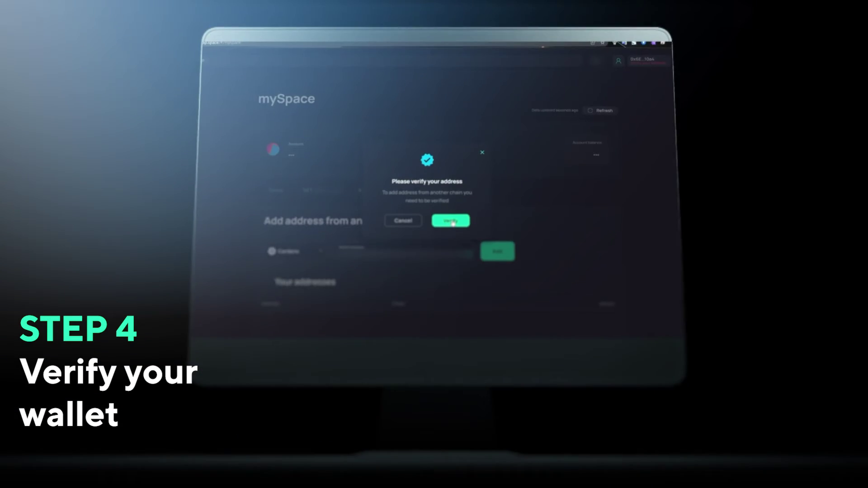
- Start verifying the connected wallet so its Cardano Chain address can be added
click(452, 229)
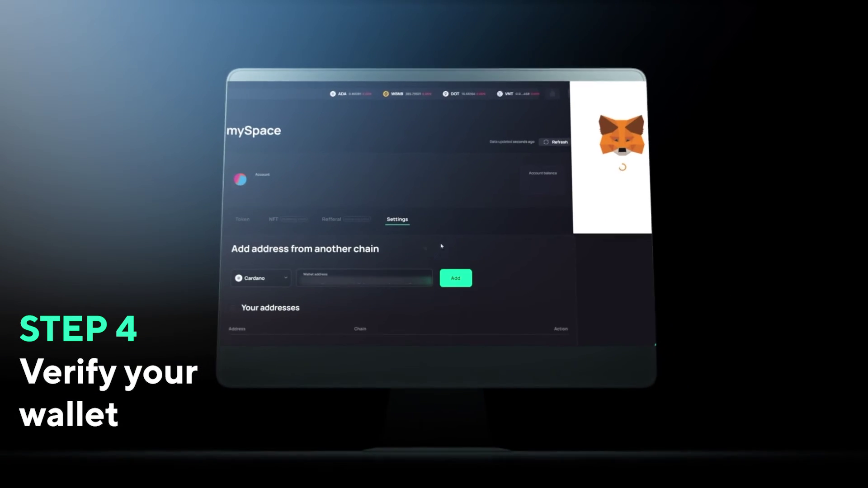